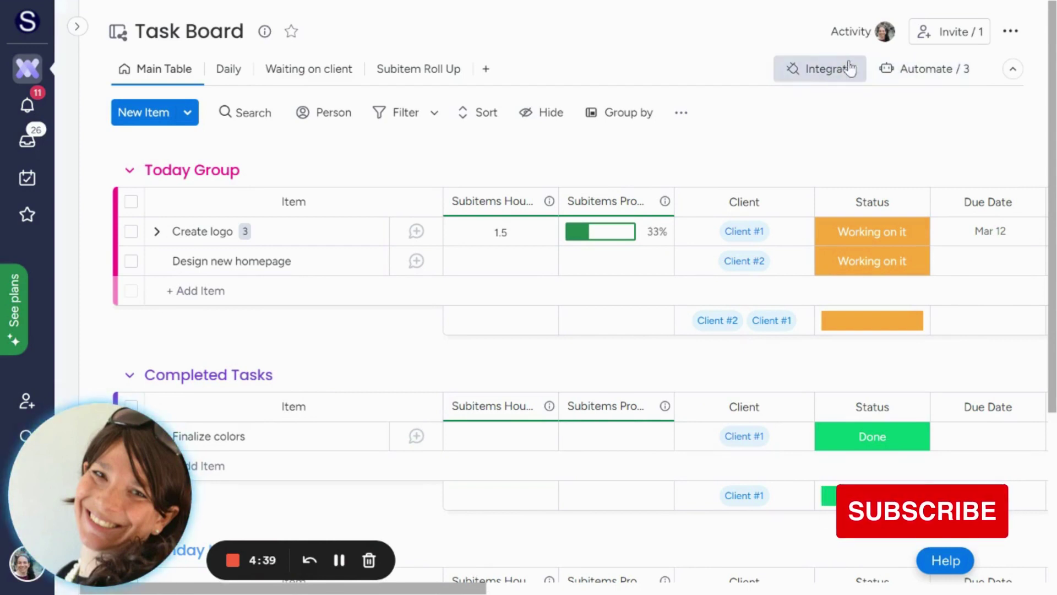
# Step: Add a new automation whose 'every time period' trigger is set to Monthly, day 1
pyautogui.click(927, 70)
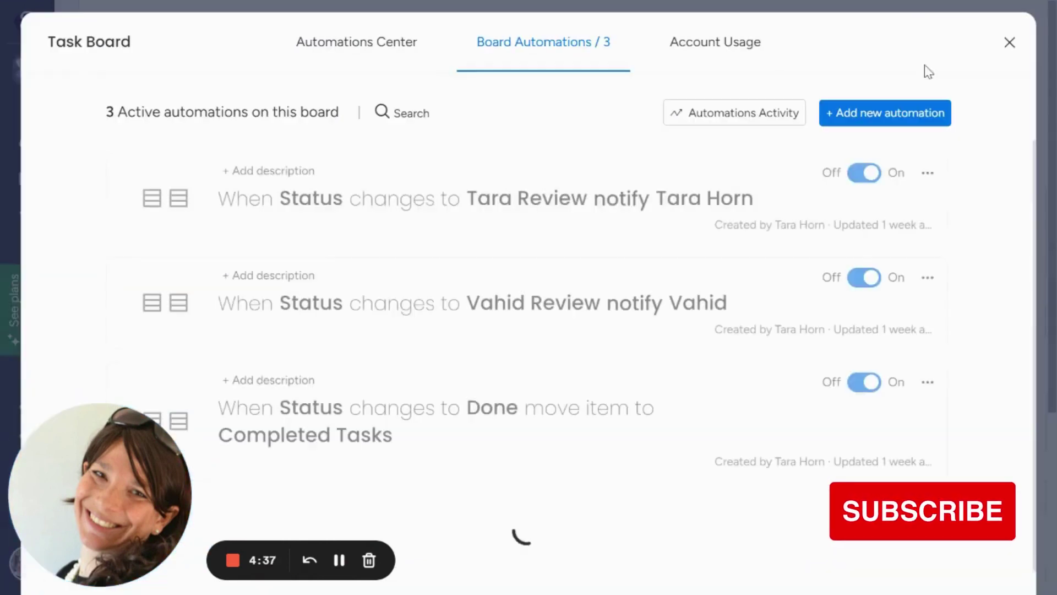
pyautogui.click(876, 117)
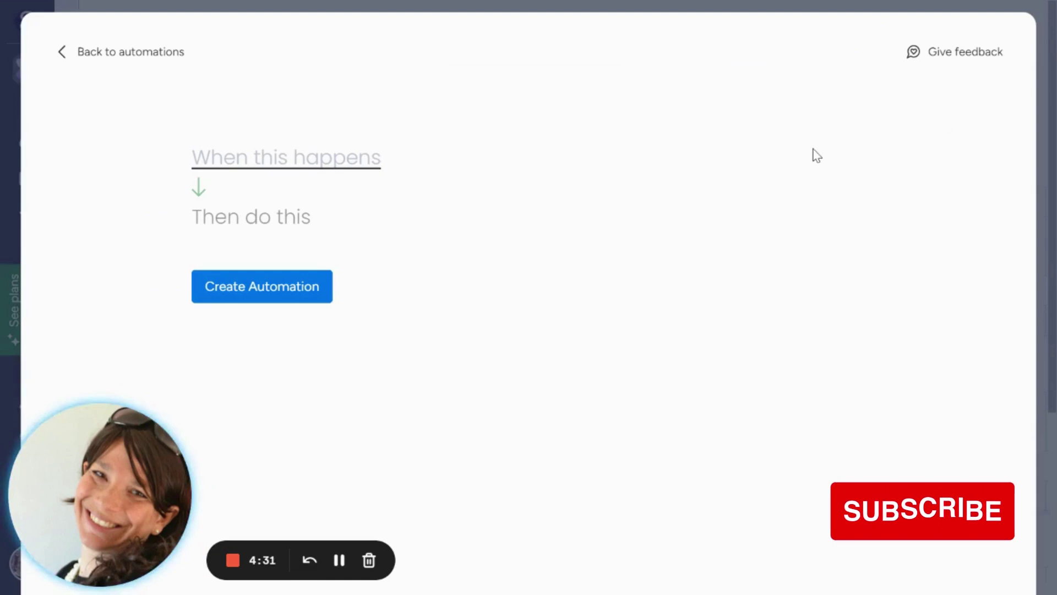
pyautogui.click(282, 159)
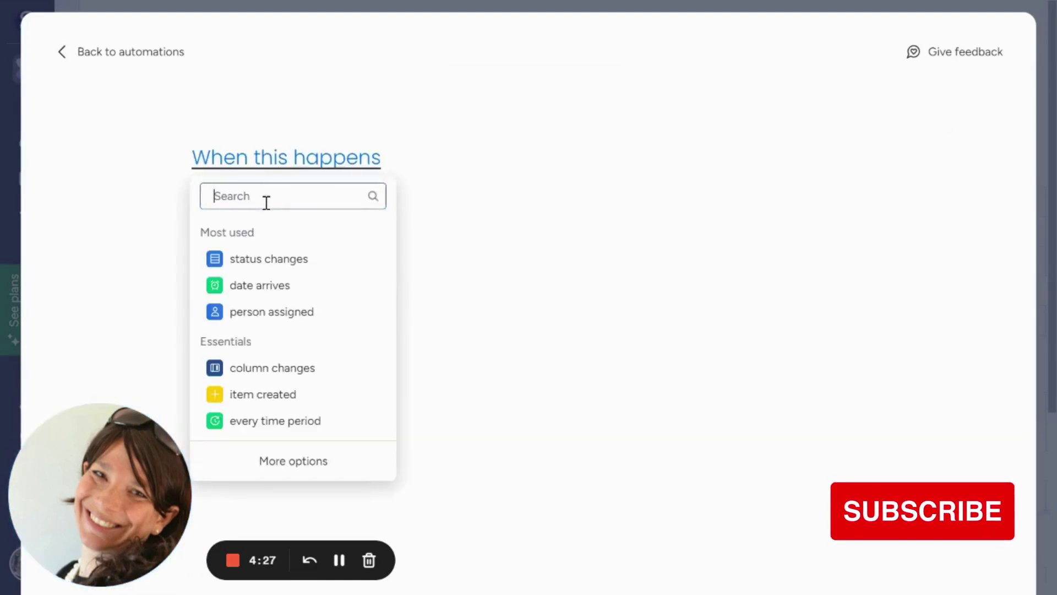
pyautogui.write('eve')
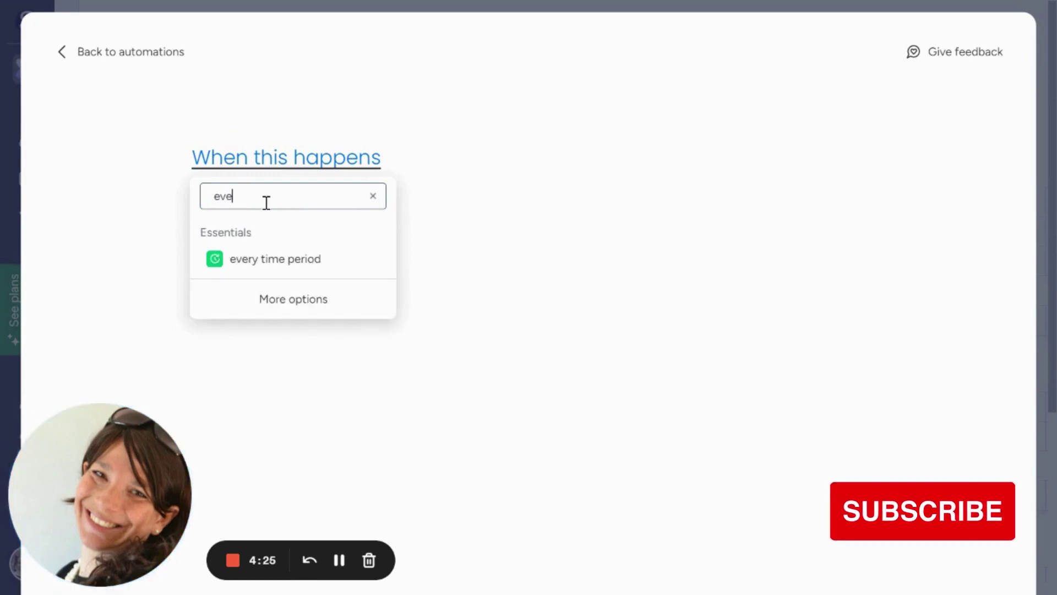
pyautogui.click(247, 259)
pyautogui.click(247, 168)
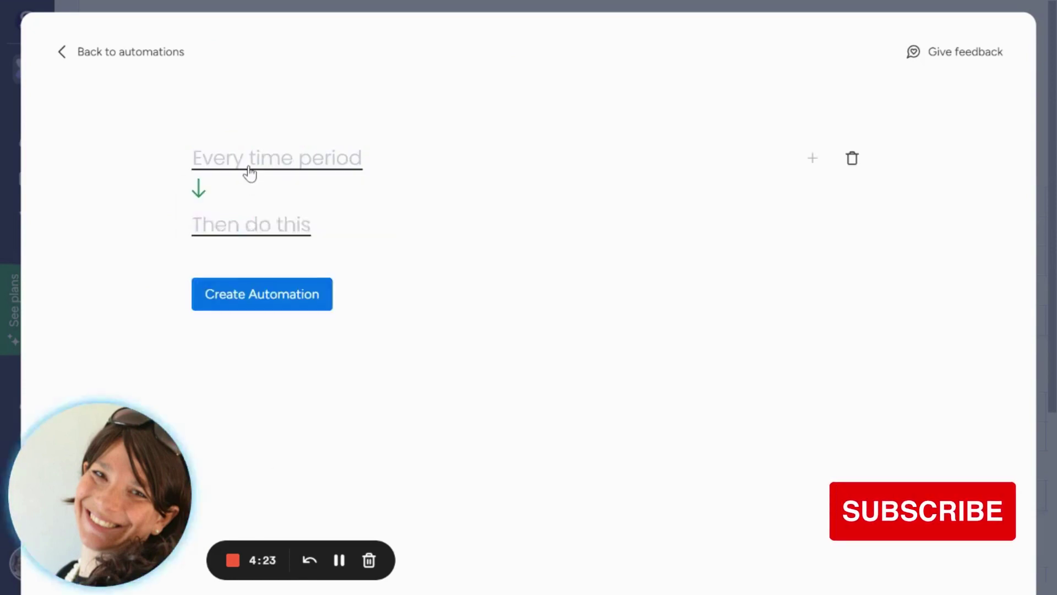
pyautogui.click(431, 195)
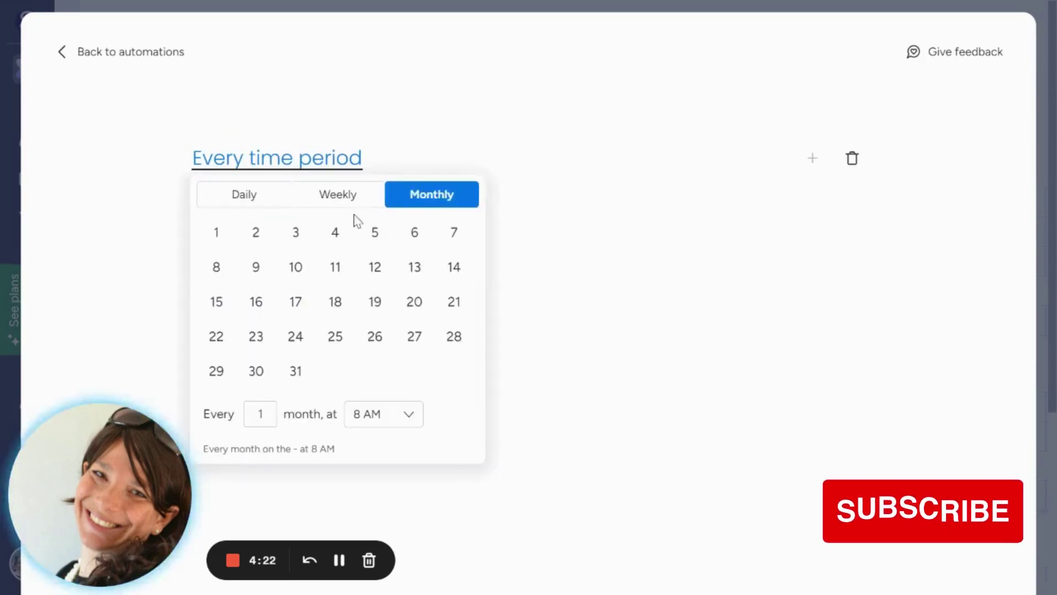
pyautogui.click(216, 232)
# Step: Make the action create an item named 'Monthly Report'
pyautogui.click(555, 226)
pyautogui.click(254, 224)
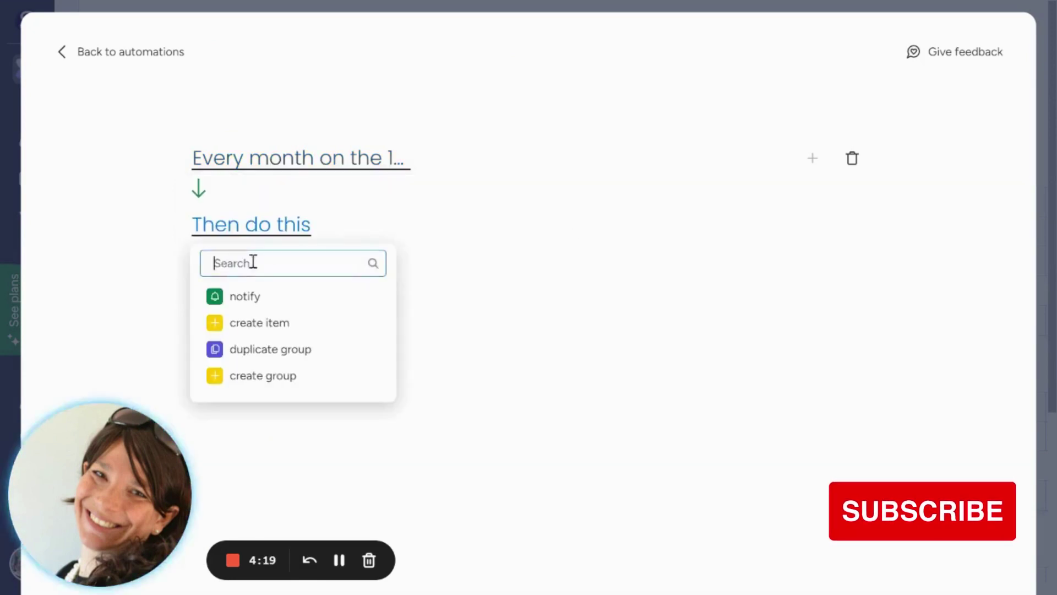
pyautogui.click(262, 312)
pyautogui.click(363, 226)
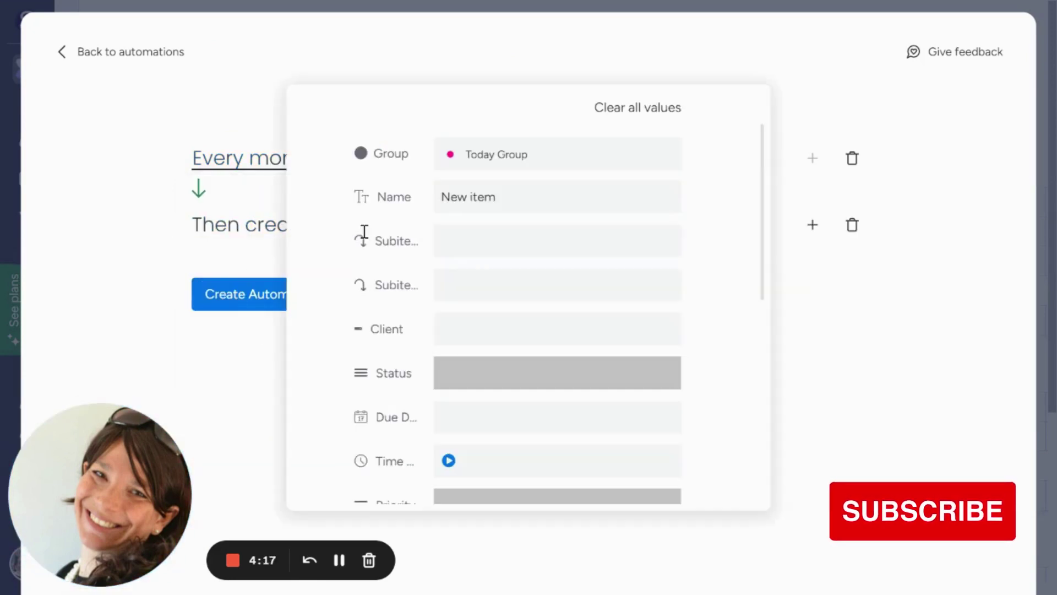
pyautogui.click(505, 196)
pyautogui.moveTo(505, 196); pyautogui.dragTo(445, 204)
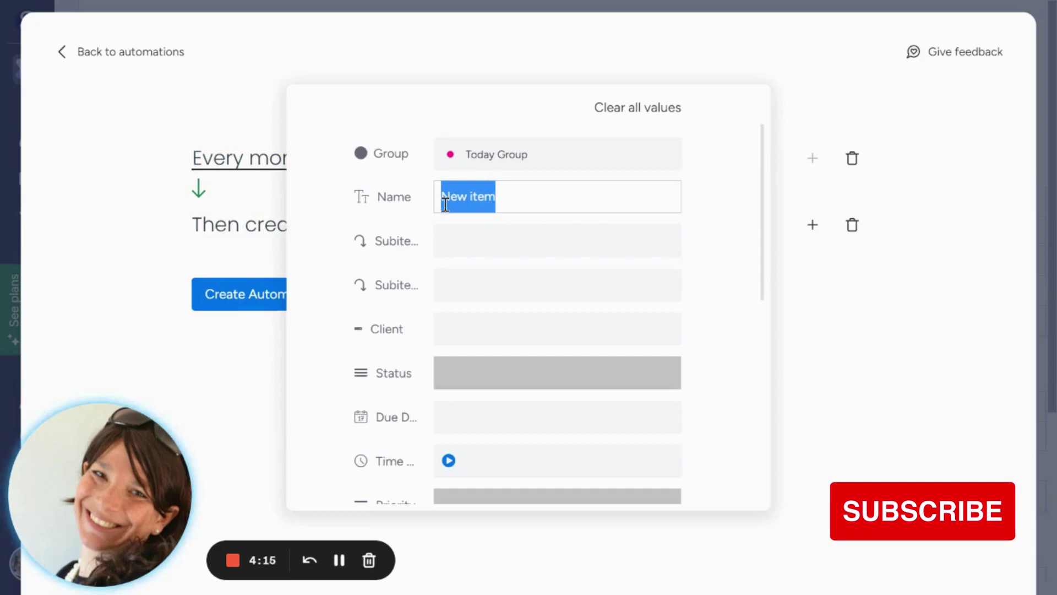
pyautogui.write('Month')
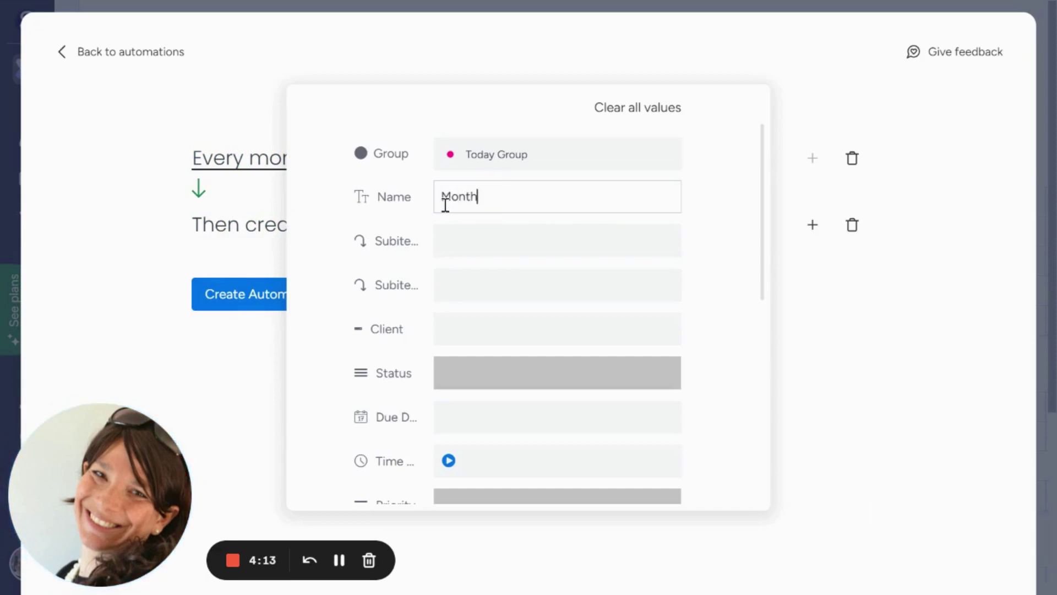
pyautogui.write('ly REp')
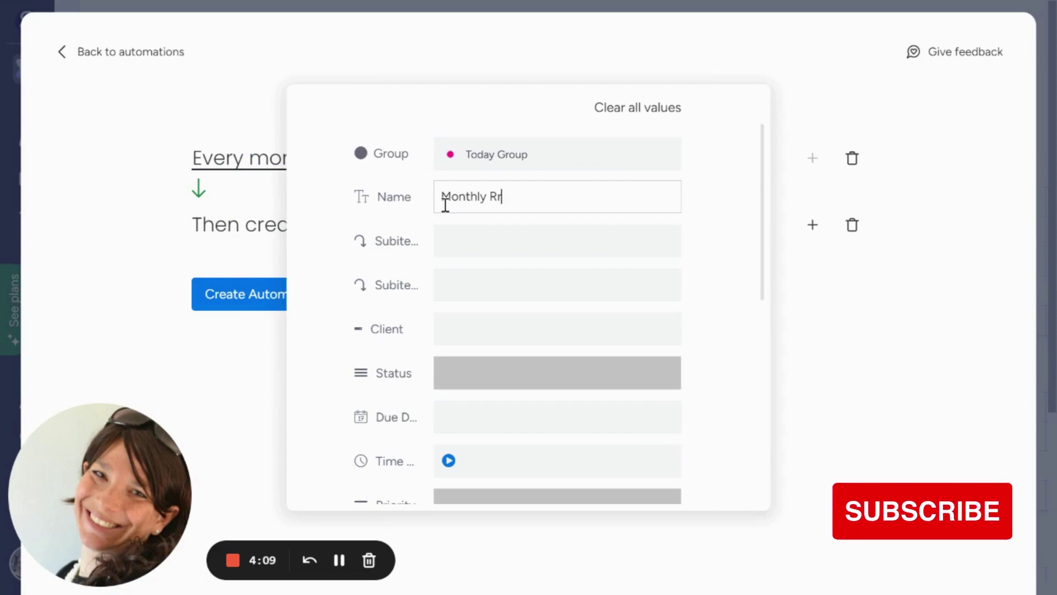
pyautogui.press('BackSpace')
pyautogui.write('eport')
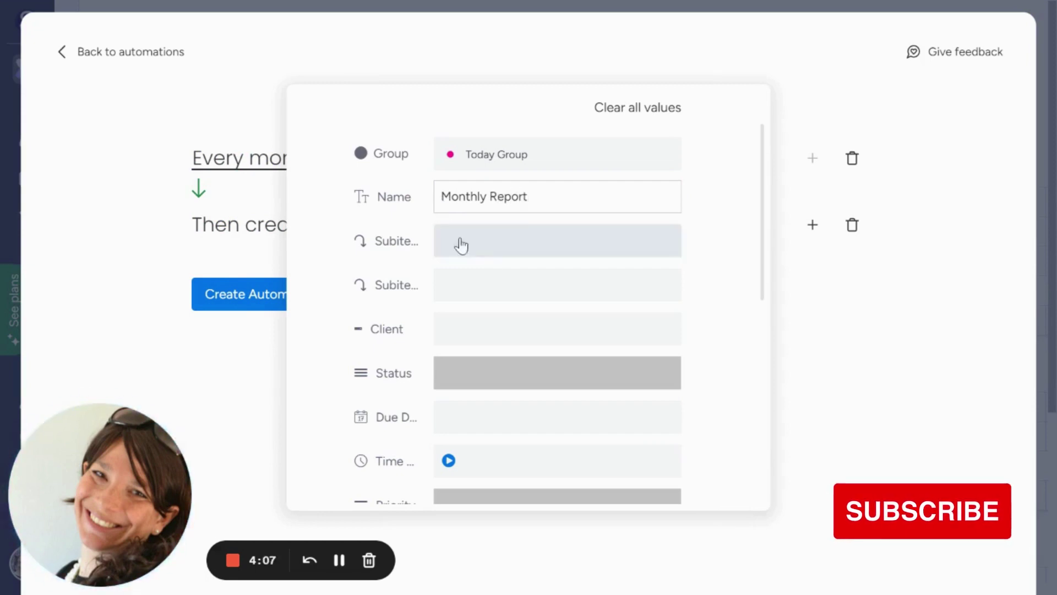
# Step: Give the new item client Client #1 and status Not Started, then create the automation
pyautogui.moveTo(547, 334)
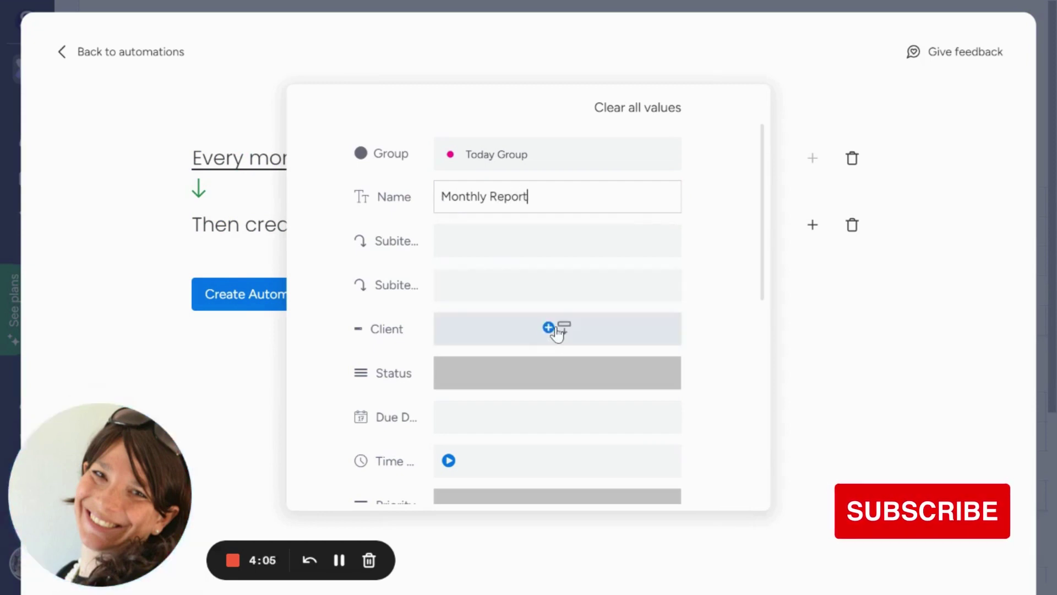
pyautogui.click(558, 333)
pyautogui.click(491, 435)
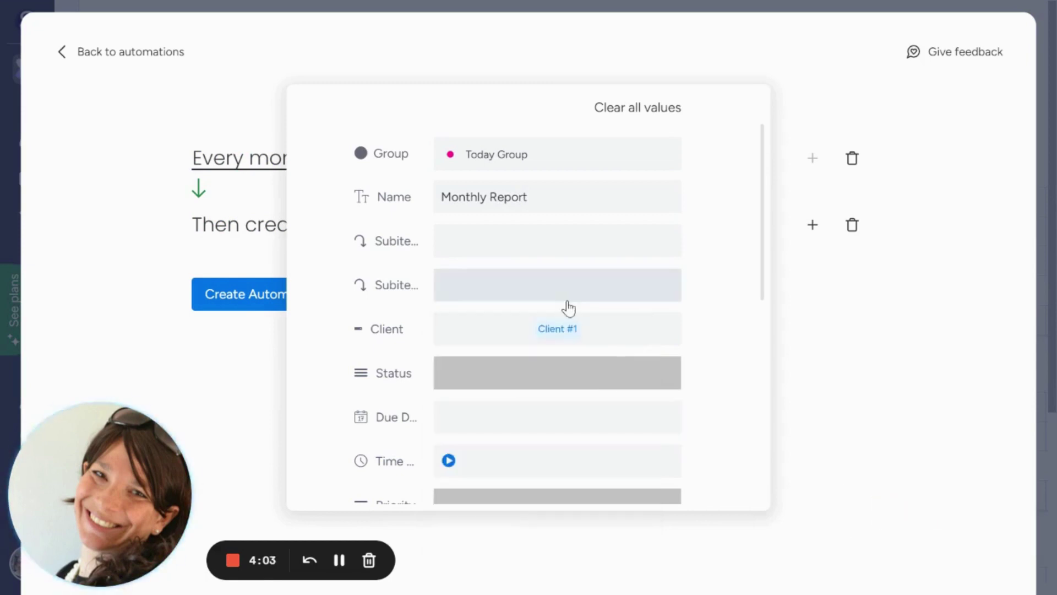
pyautogui.scroll(-2, 569, 308)
pyautogui.click(544, 301)
pyautogui.click(505, 375)
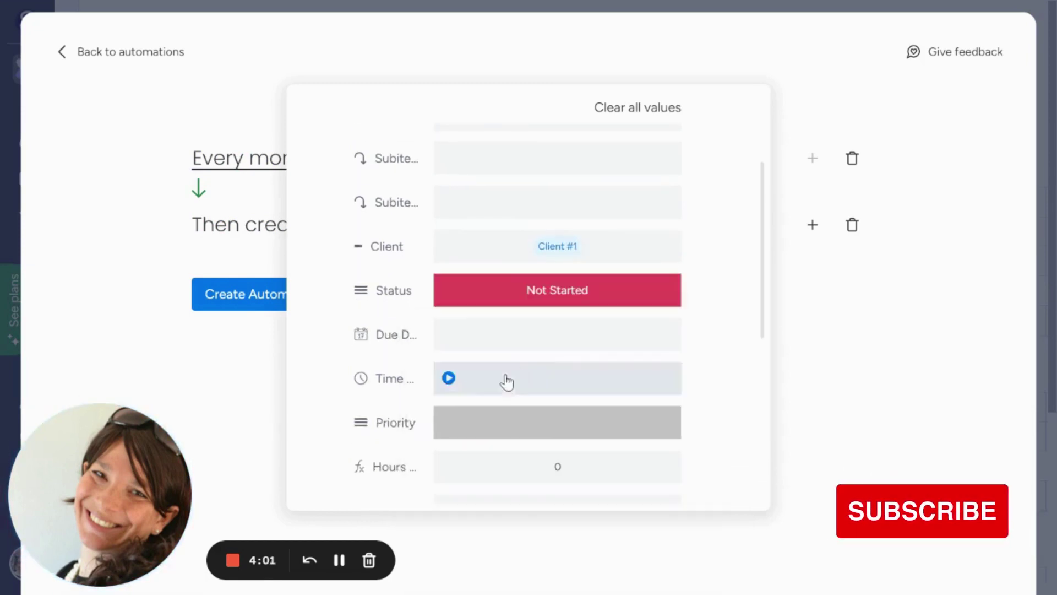
pyautogui.scroll(2, 556, 328)
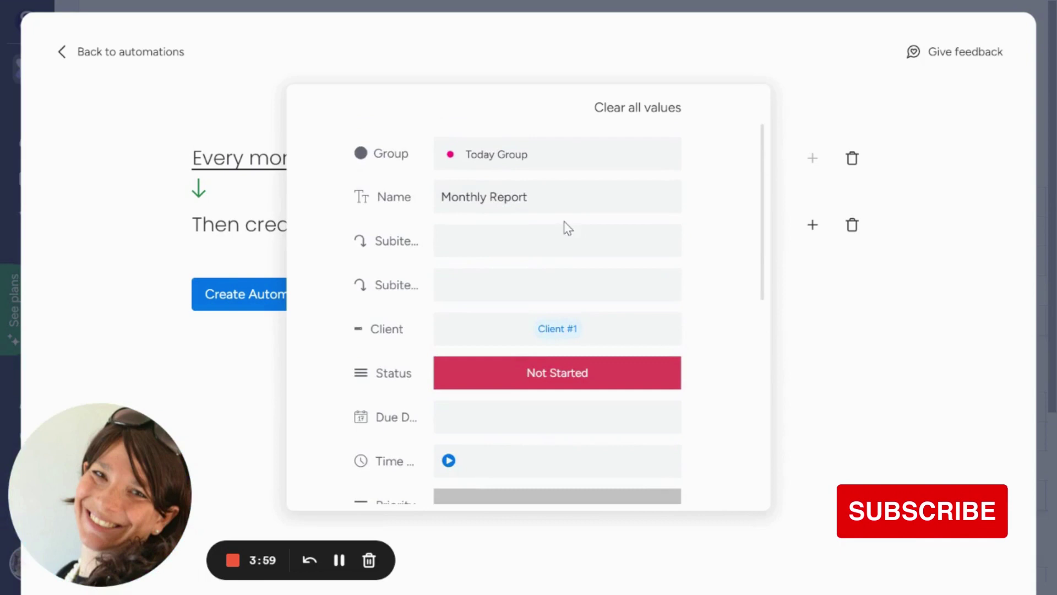
pyautogui.click(205, 288)
pyautogui.click(226, 293)
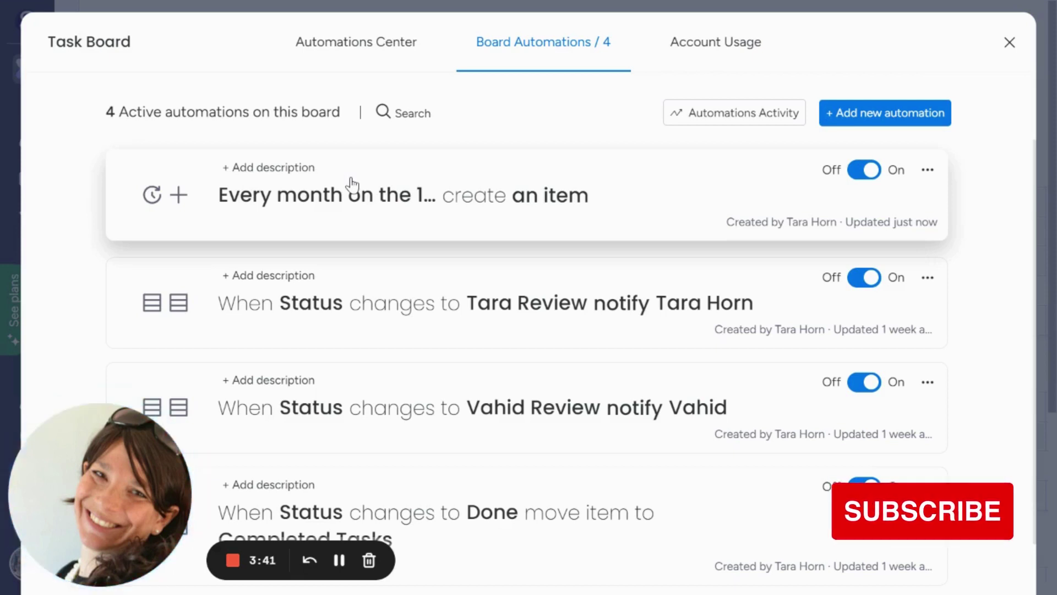
# Step: Start another automation triggered when the Status column changes to Task on hold
pyautogui.click(874, 114)
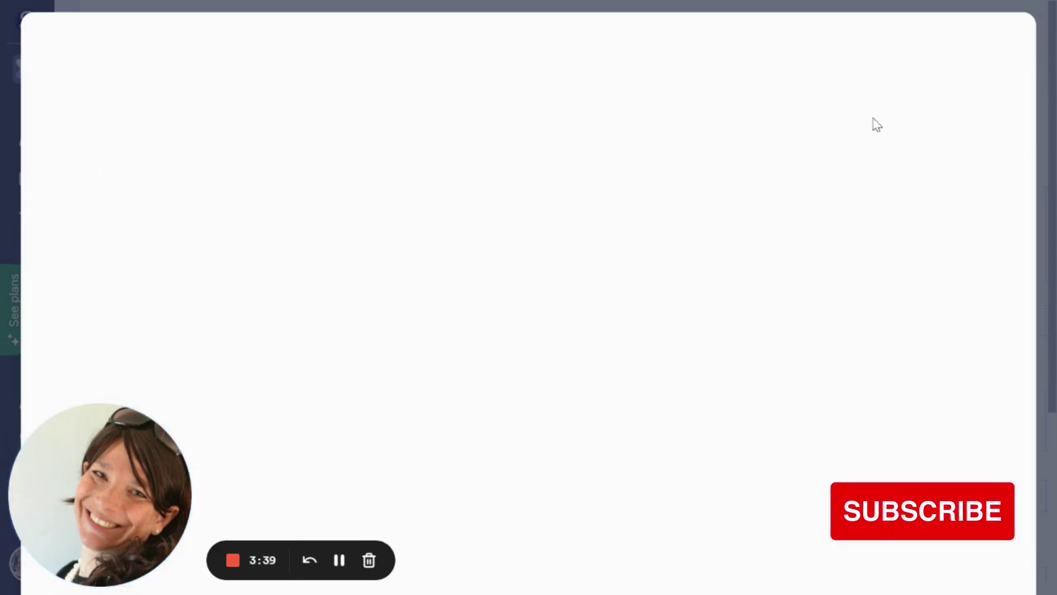
pyautogui.click(243, 161)
pyautogui.click(267, 257)
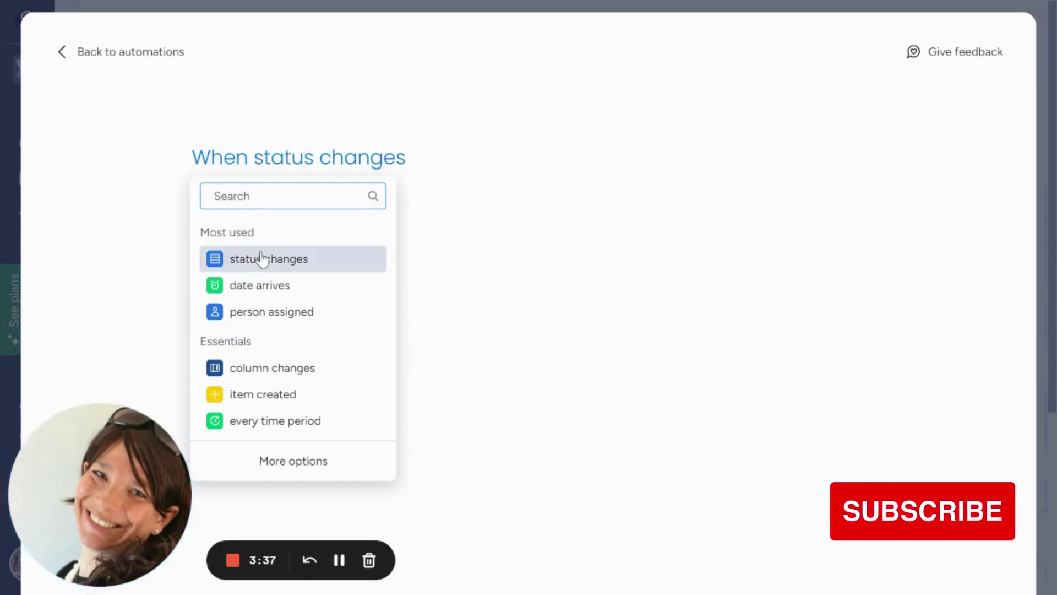
pyautogui.click(441, 229)
pyautogui.click(283, 160)
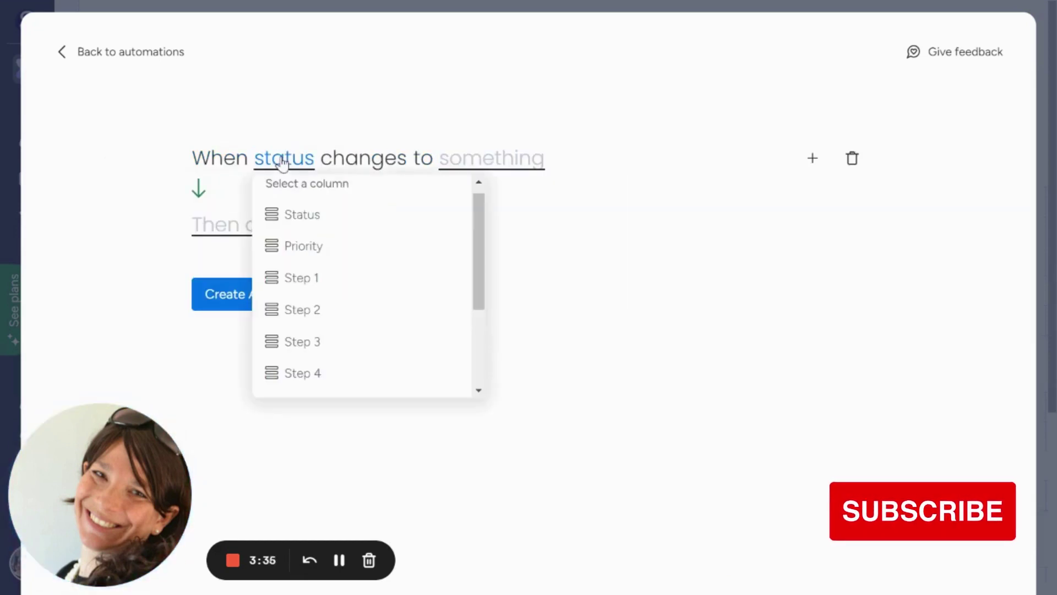
pyautogui.click(302, 227)
pyautogui.click(480, 172)
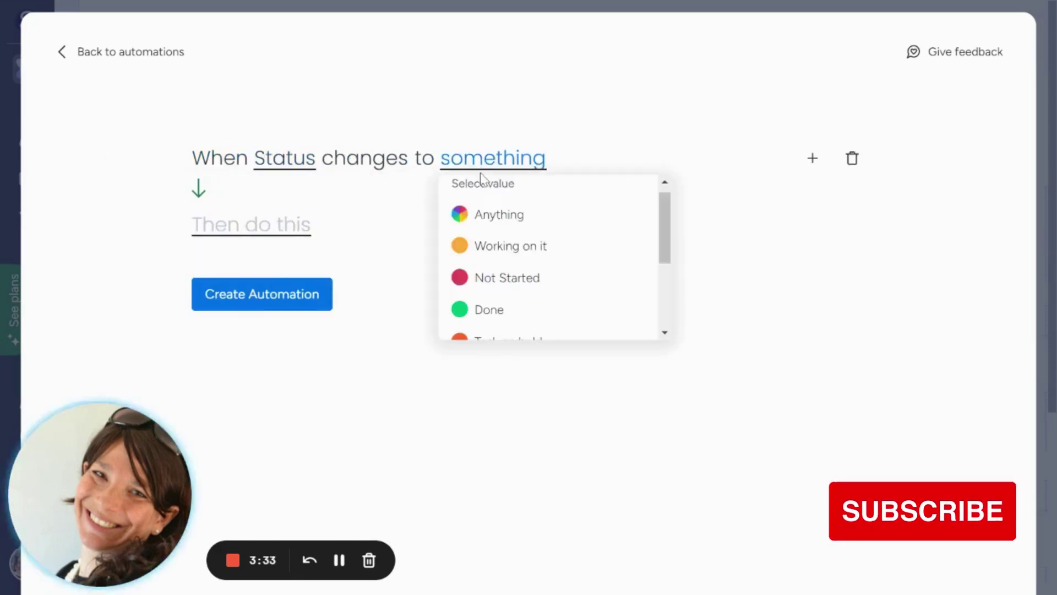
pyautogui.scroll(-2, 511, 273)
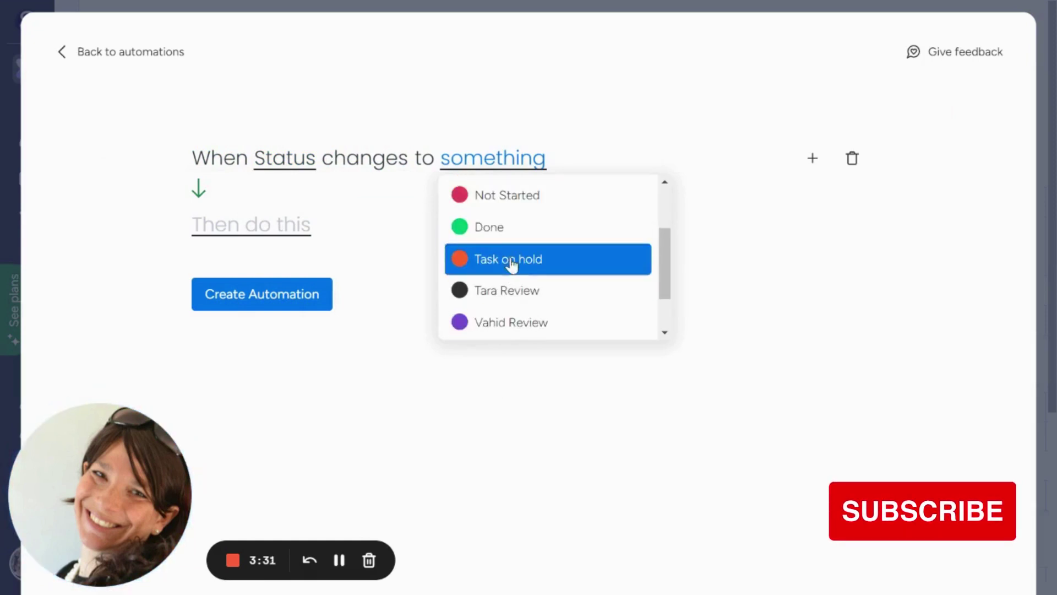
pyautogui.click(514, 262)
# Step: Set the automation's action to create an item
pyautogui.click(276, 229)
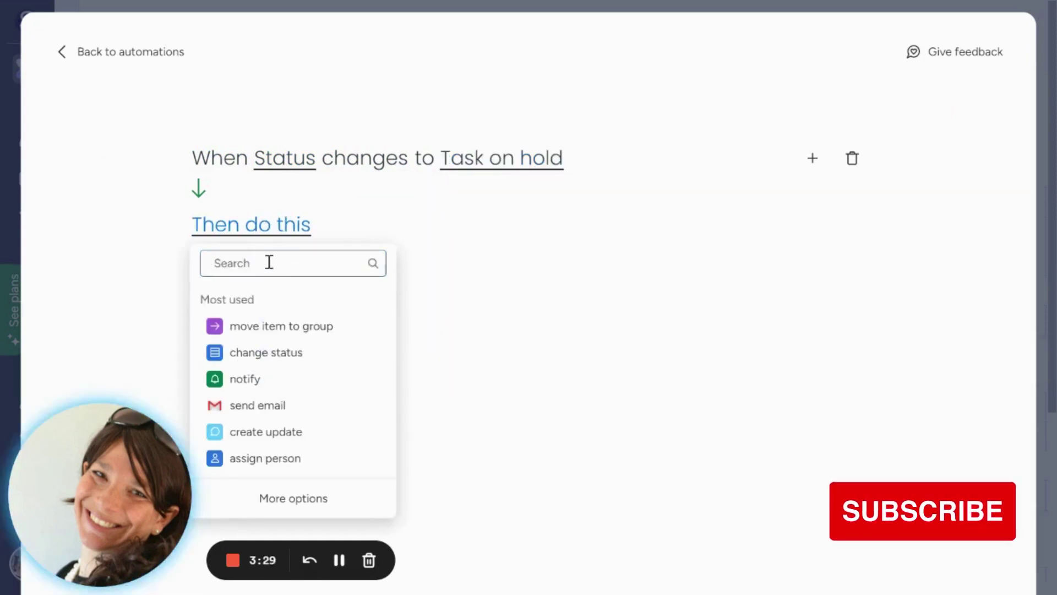
pyautogui.write('create')
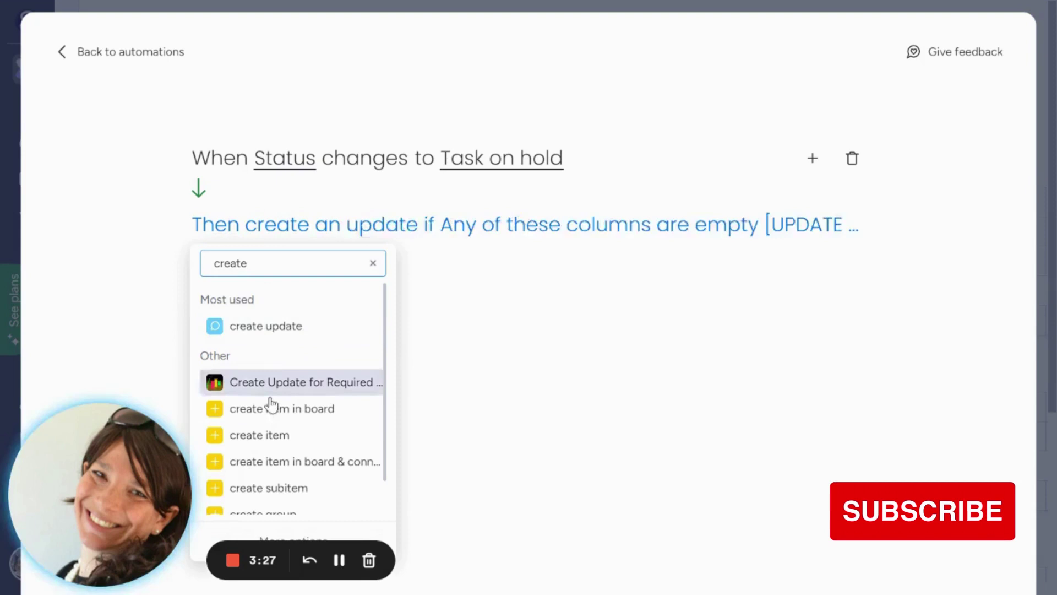
pyautogui.click(267, 433)
pyautogui.click(338, 234)
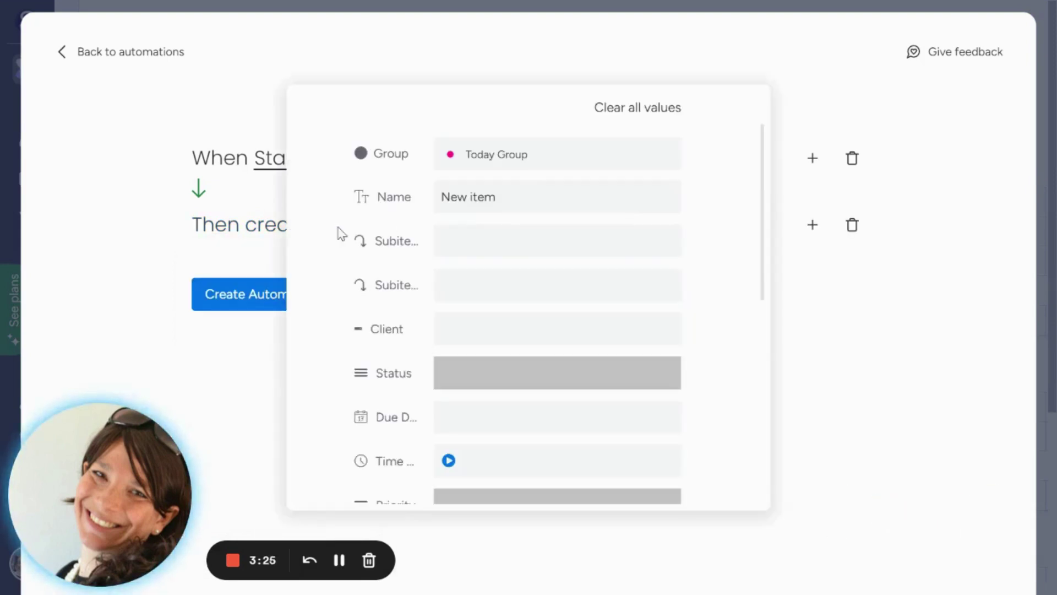
pyautogui.click(114, 154)
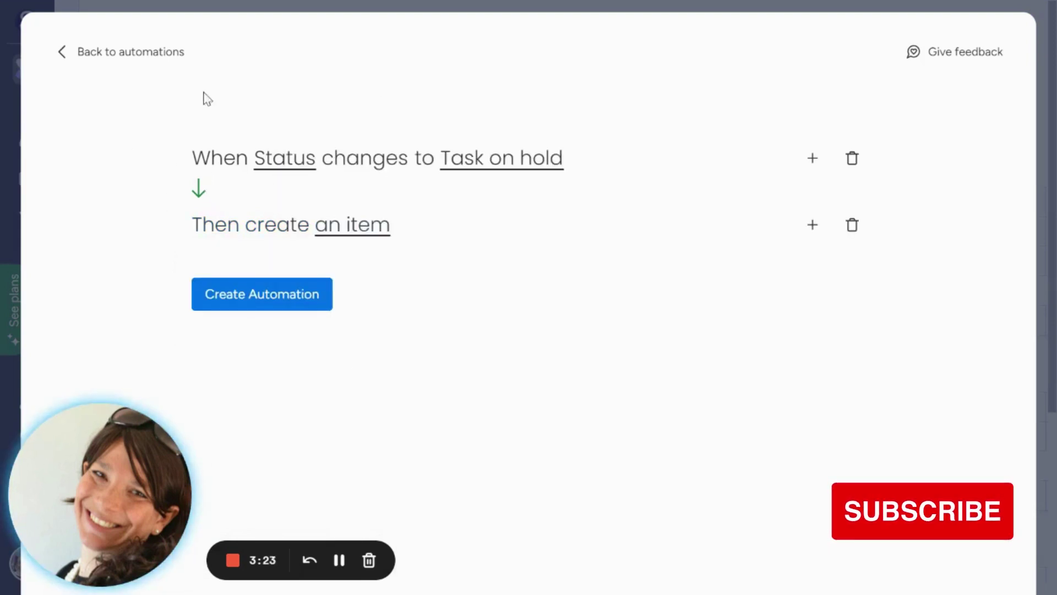
# Step: Create a custom automation with trigger 'item created' and action 'create subitem'
pyautogui.click(94, 58)
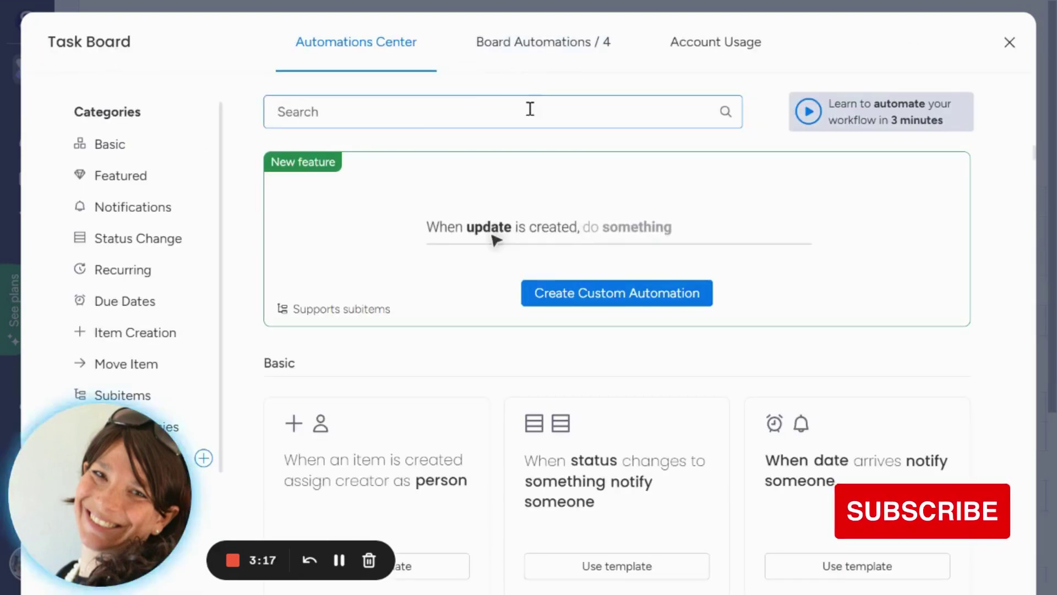
pyautogui.click(579, 293)
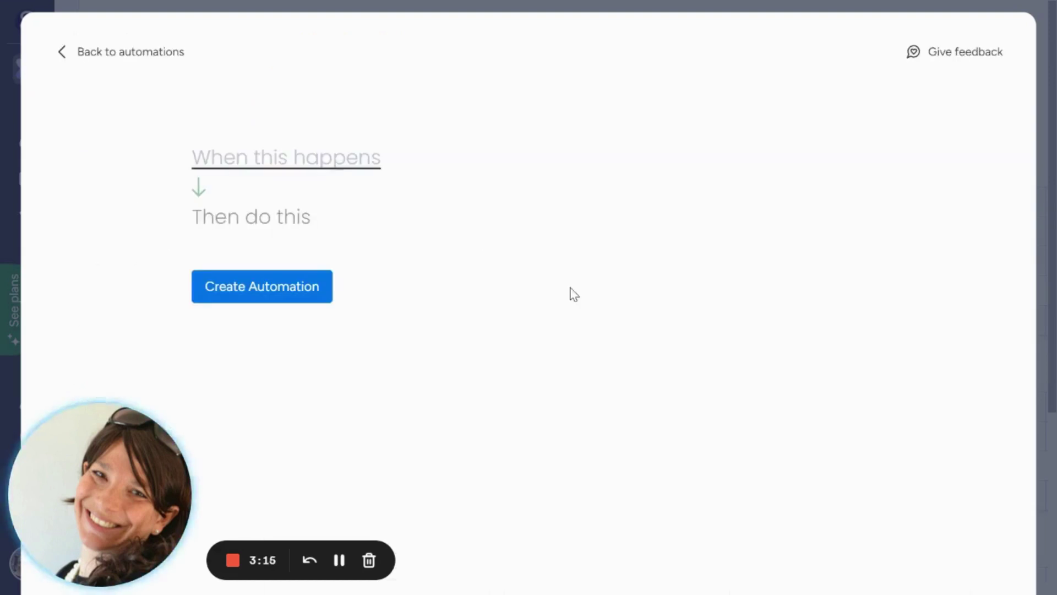
pyautogui.click(305, 164)
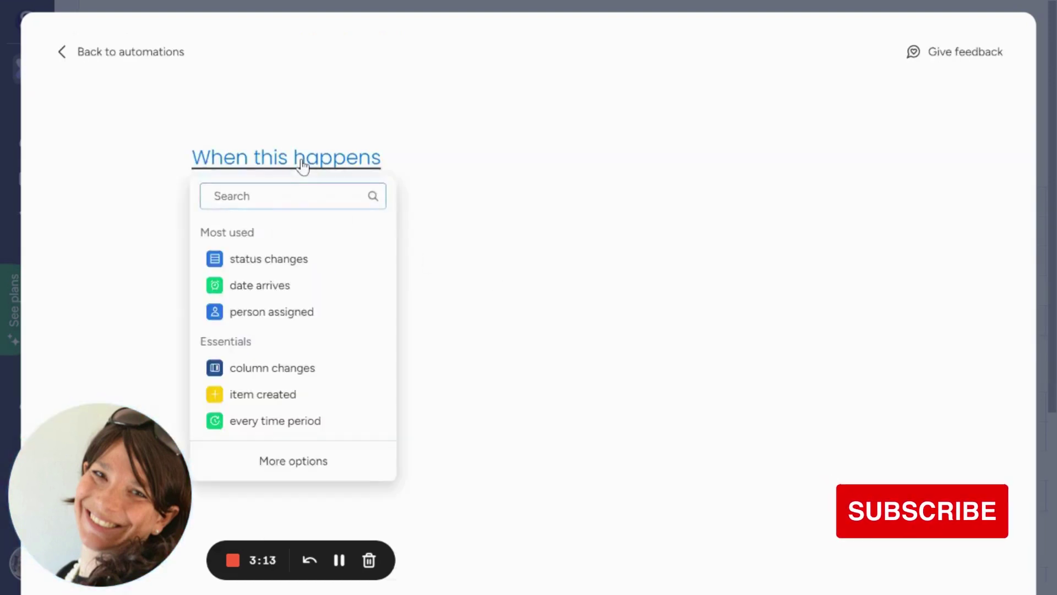
pyautogui.click(296, 164)
pyautogui.click(291, 164)
pyautogui.click(273, 394)
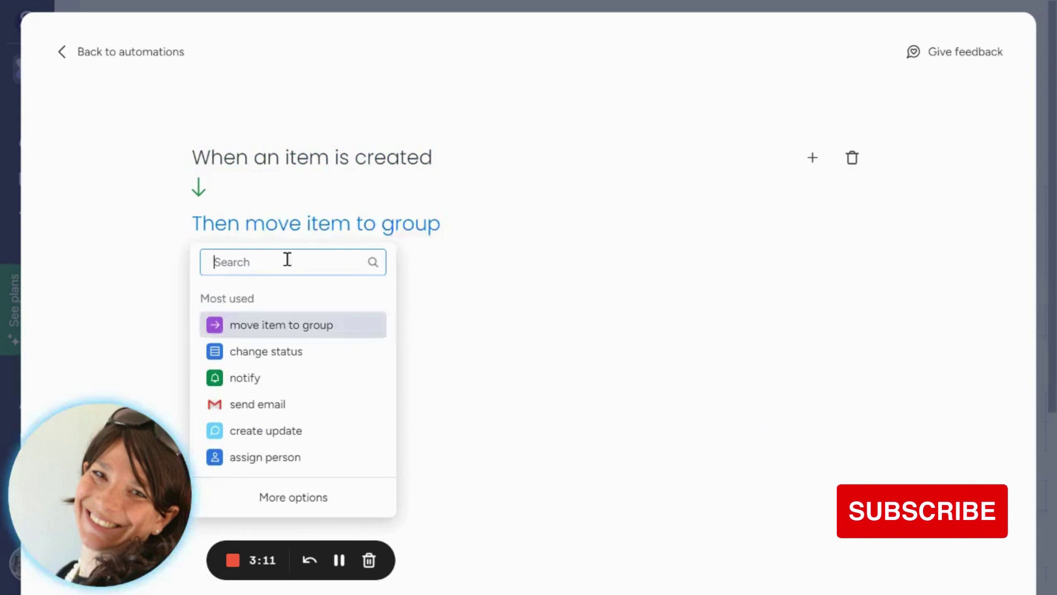
pyautogui.write('create')
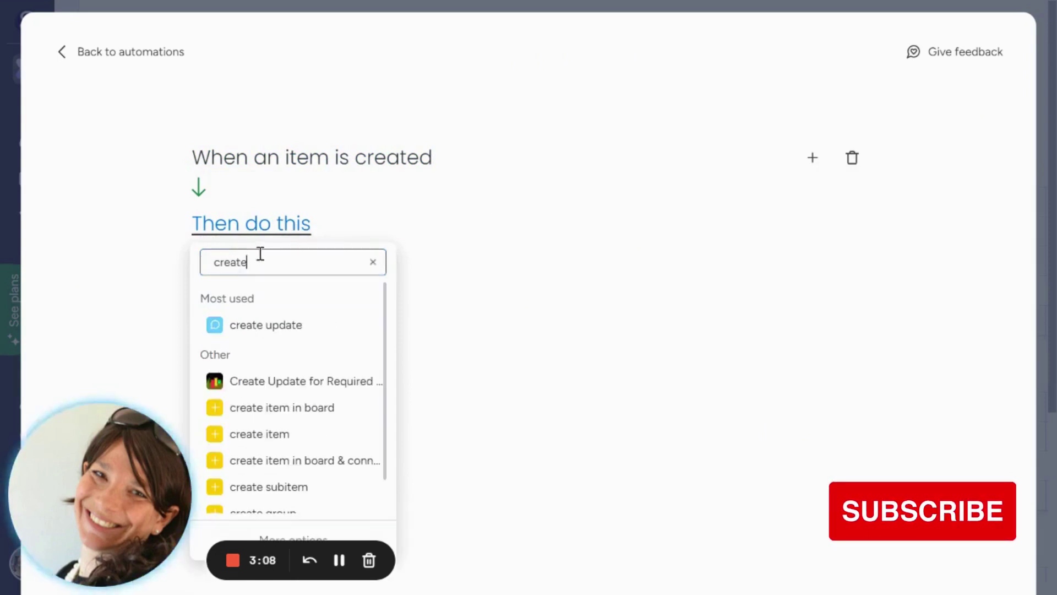
pyautogui.click(270, 485)
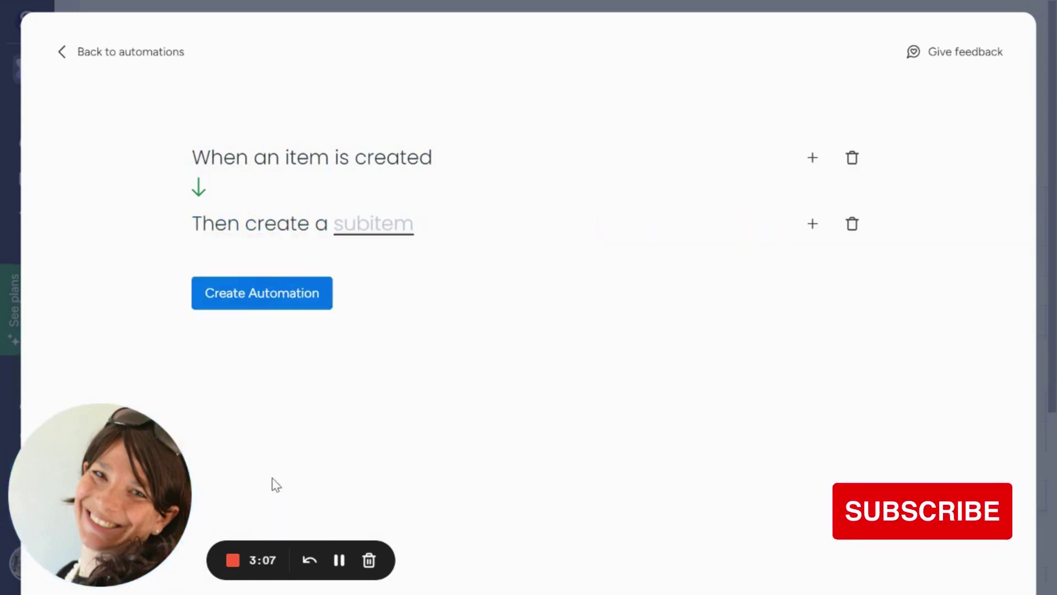
# Step: Name the subitem 'Report' with status Not Started and create the automation
pyautogui.click(364, 231)
pyautogui.click(498, 241)
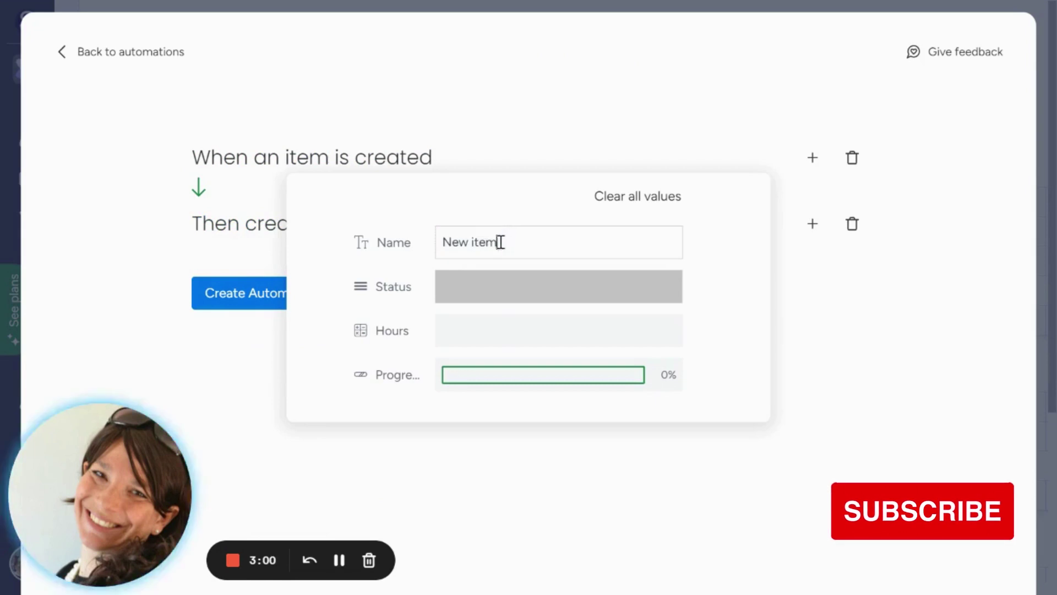
pyautogui.moveTo(498, 241); pyautogui.dragTo(445, 251)
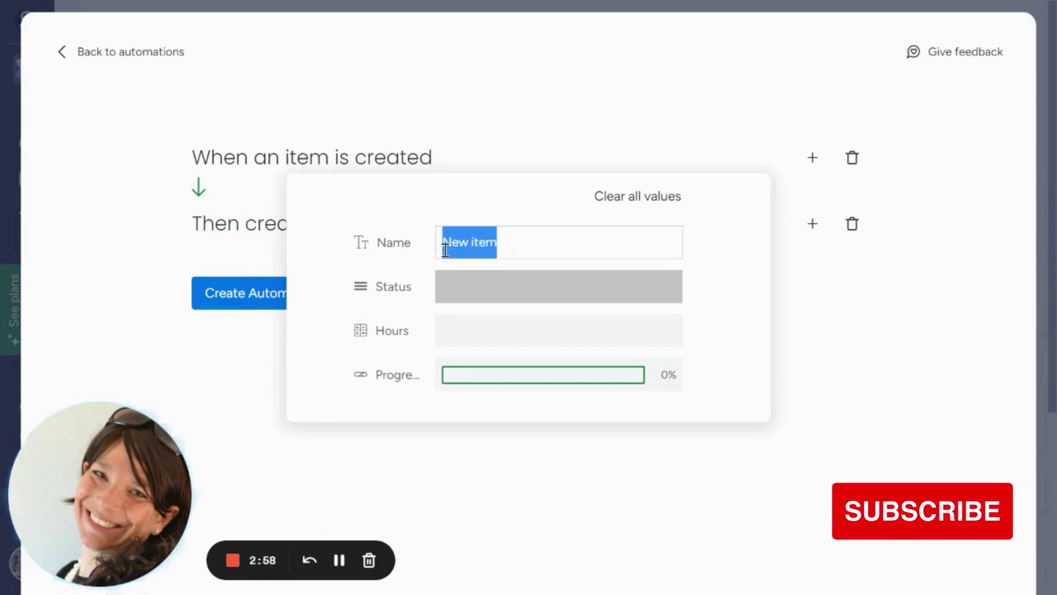
pyautogui.write('E')
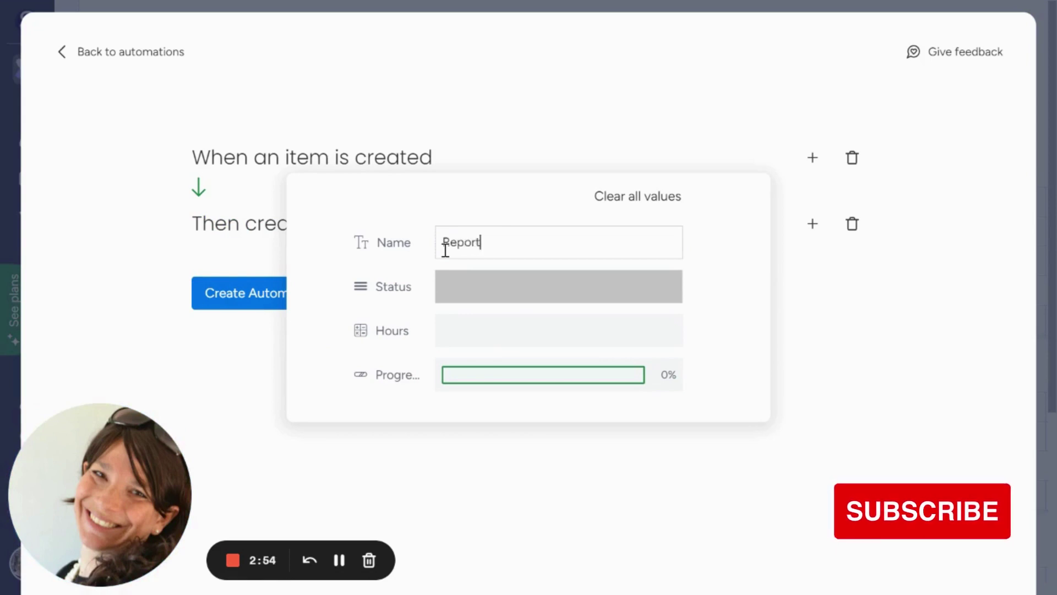
pyautogui.click(477, 292)
pyautogui.click(525, 408)
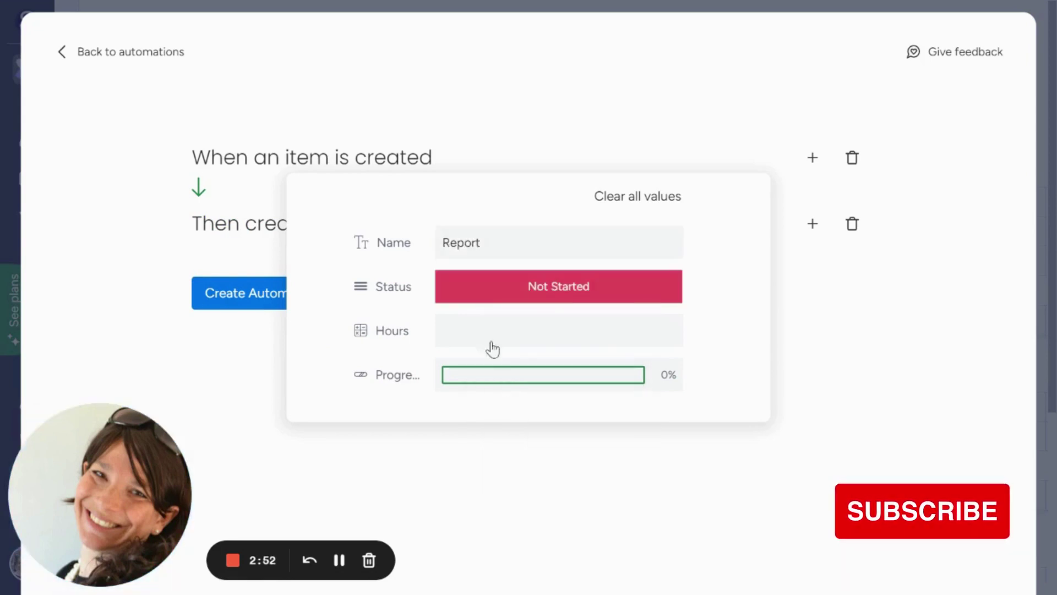
pyautogui.moveTo(491, 350)
pyautogui.click(145, 221)
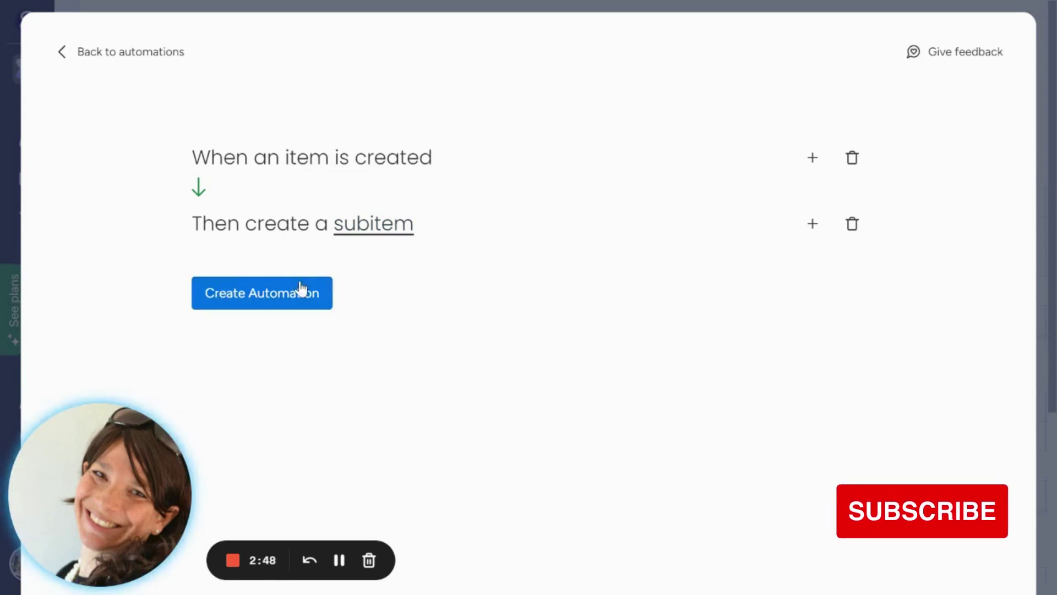
pyautogui.click(289, 301)
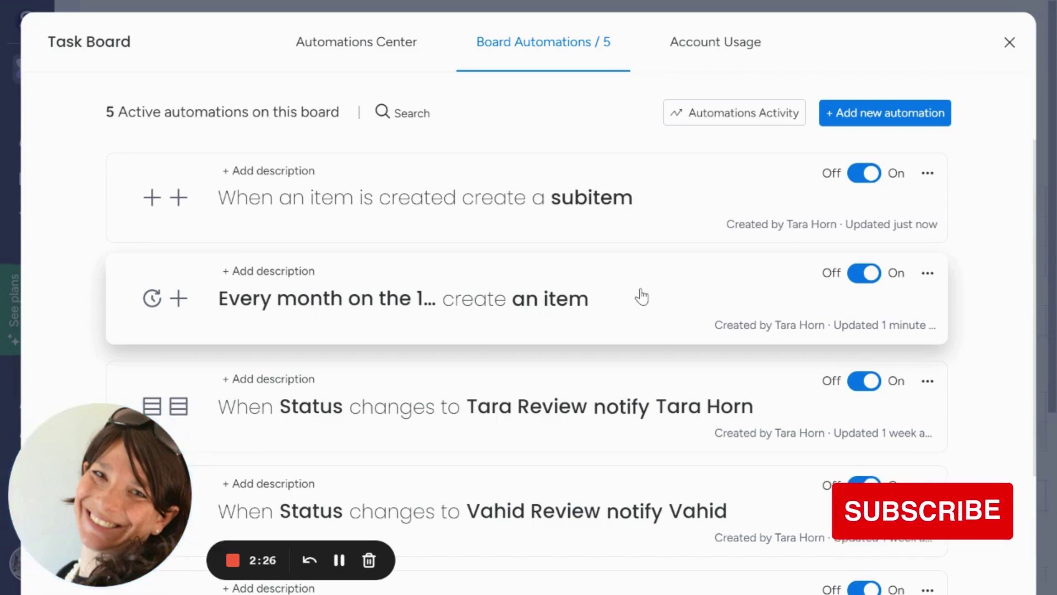
pyautogui.click(1009, 43)
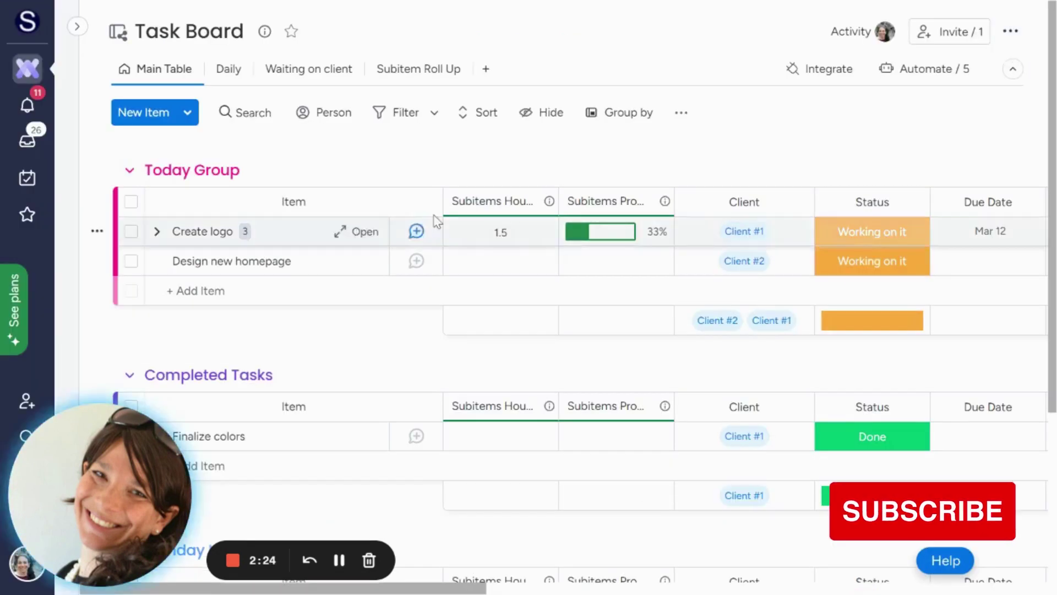